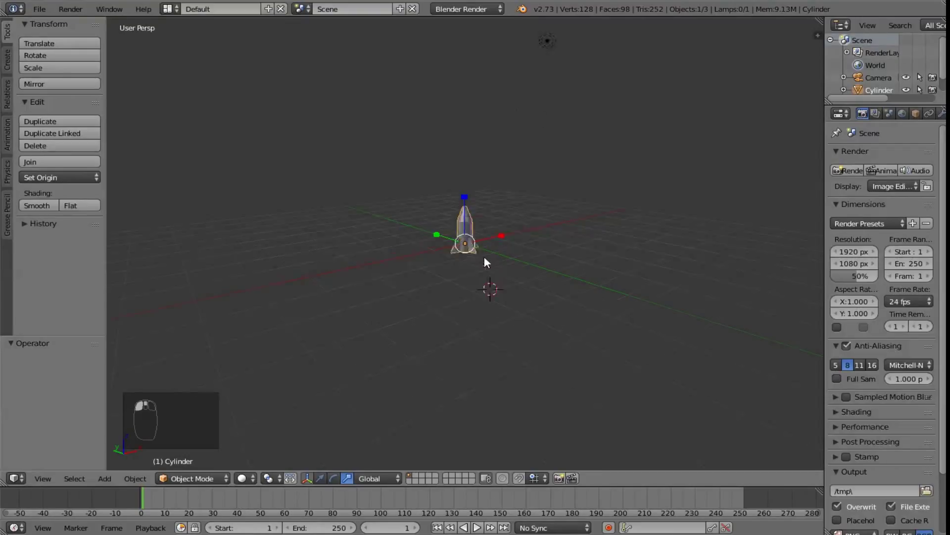
scroll(485, 257, "up", 10)
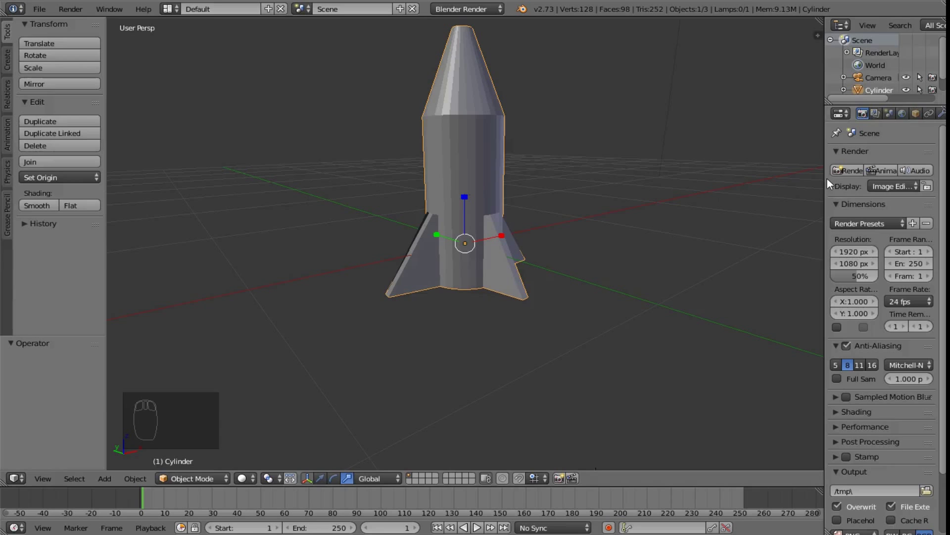
Widen the Properties editor and give the rocket a new material 'blue' with blue diffuse colour
left_click_drag(826, 183, 763, 179)
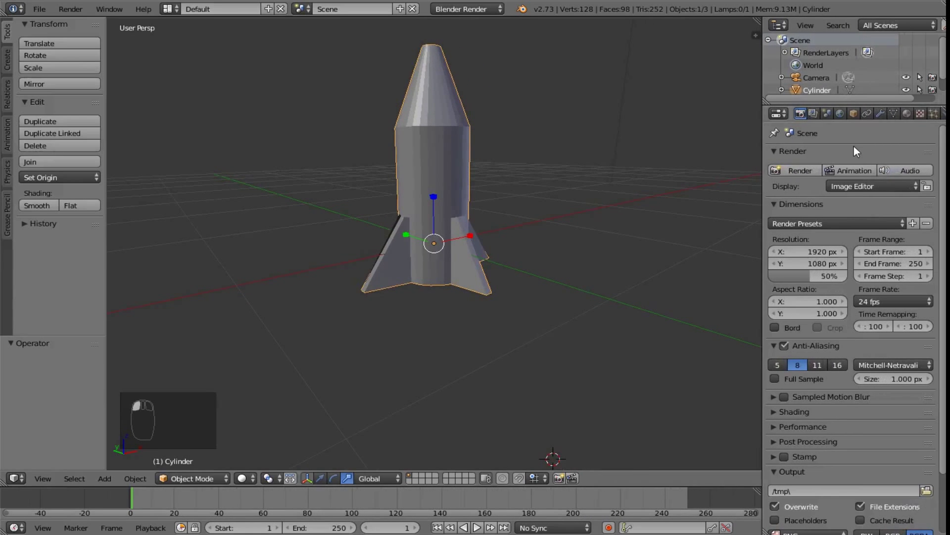
left_click(908, 117)
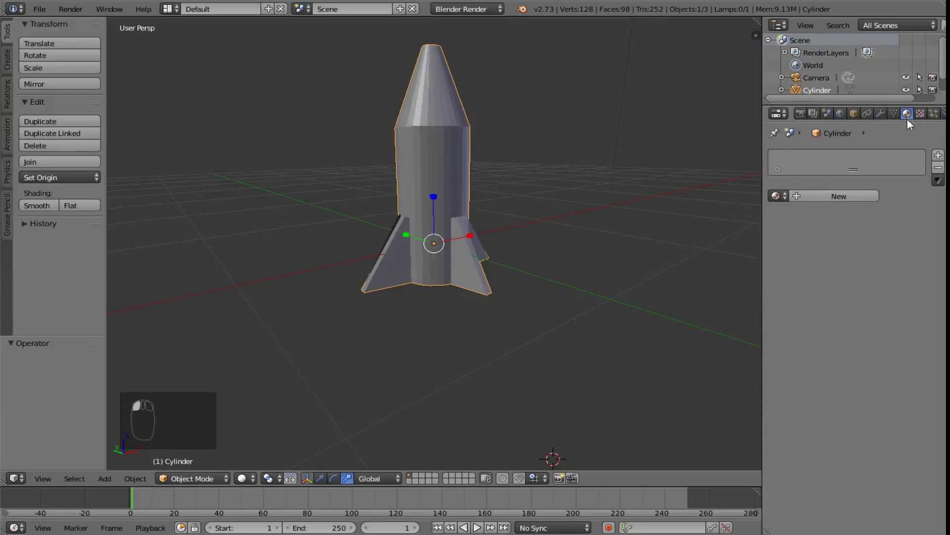
left_click(823, 194)
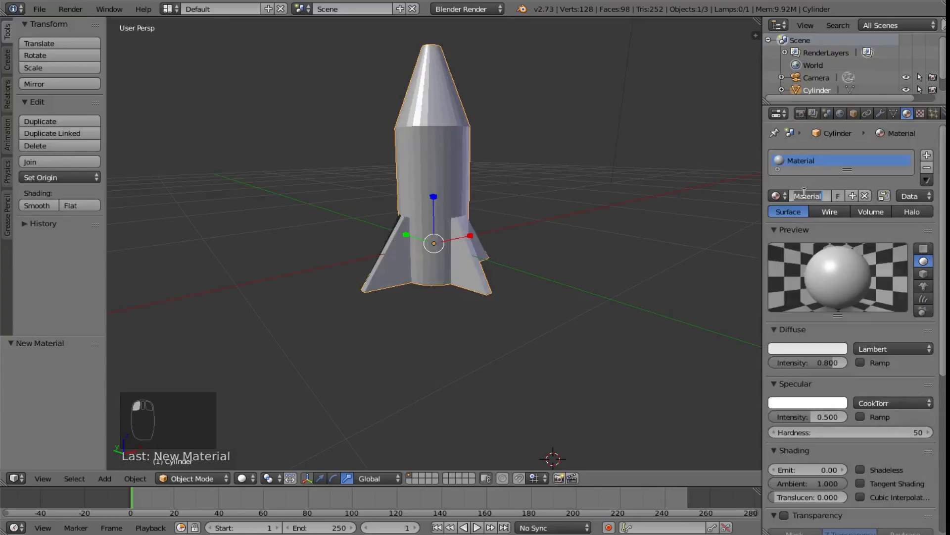
type("blue")
key("Return")
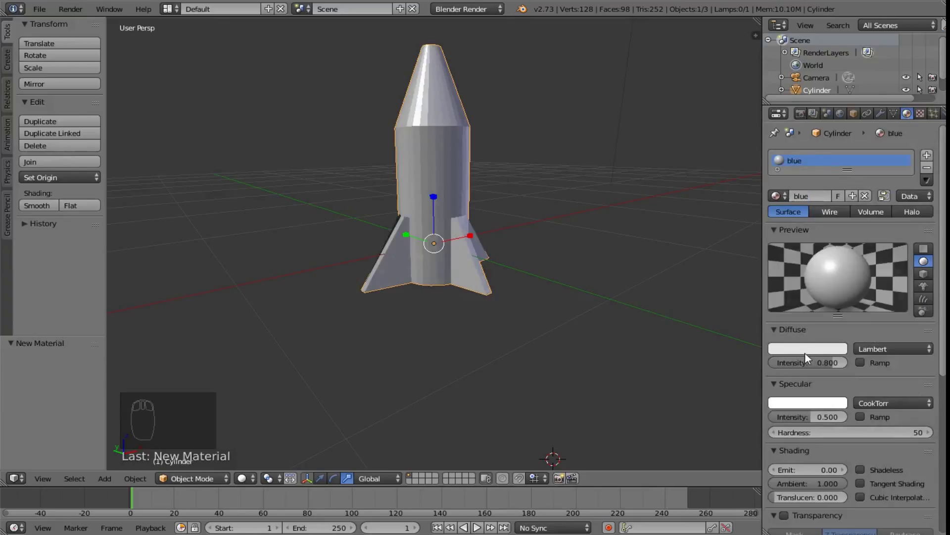
left_click(805, 349)
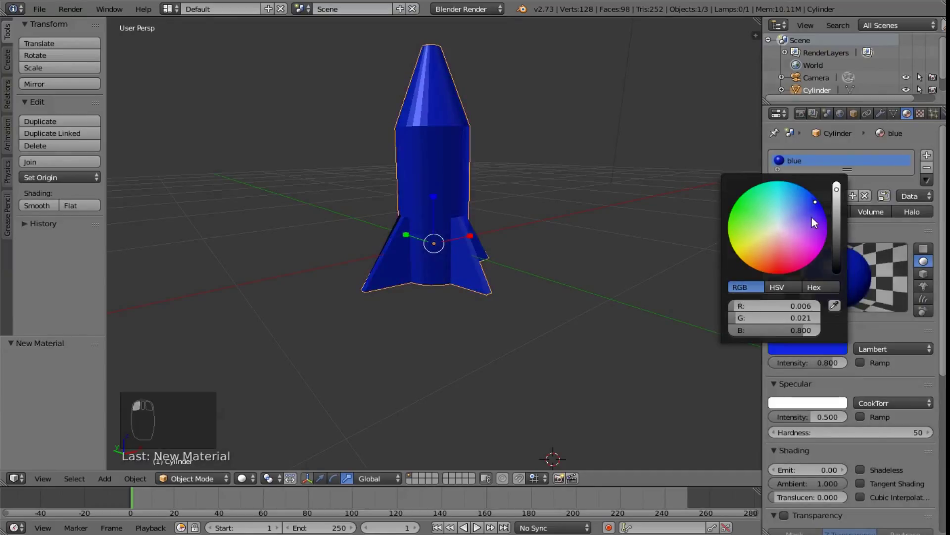
left_click_drag(797, 217, 815, 201)
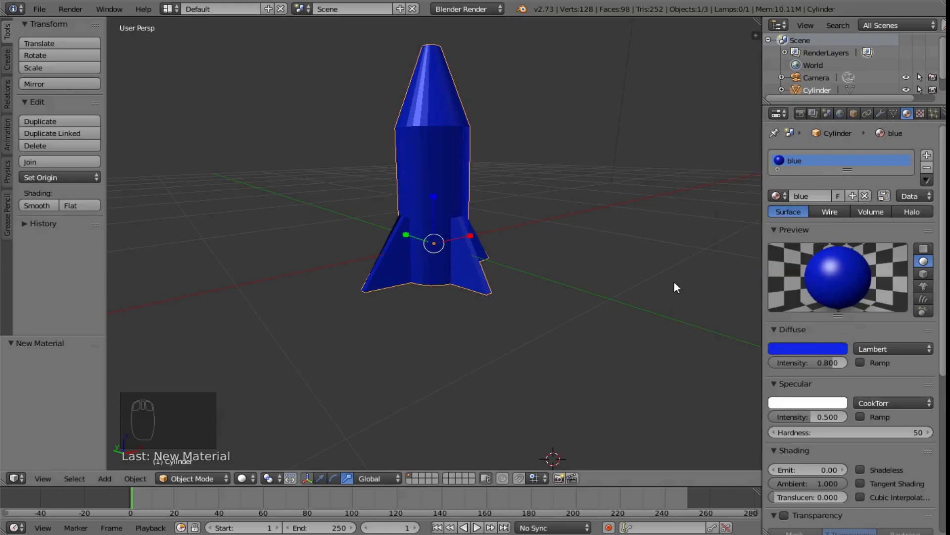
key("F12")
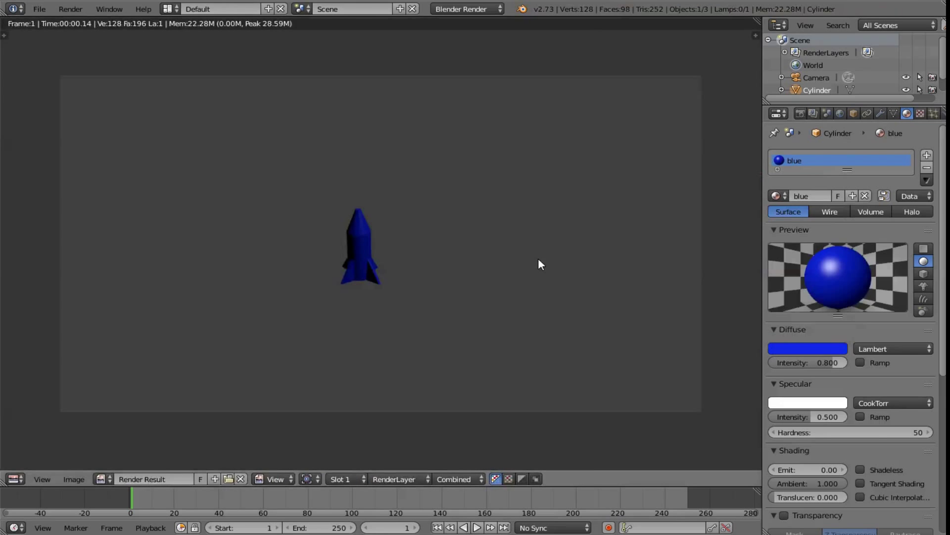
key("Escape")
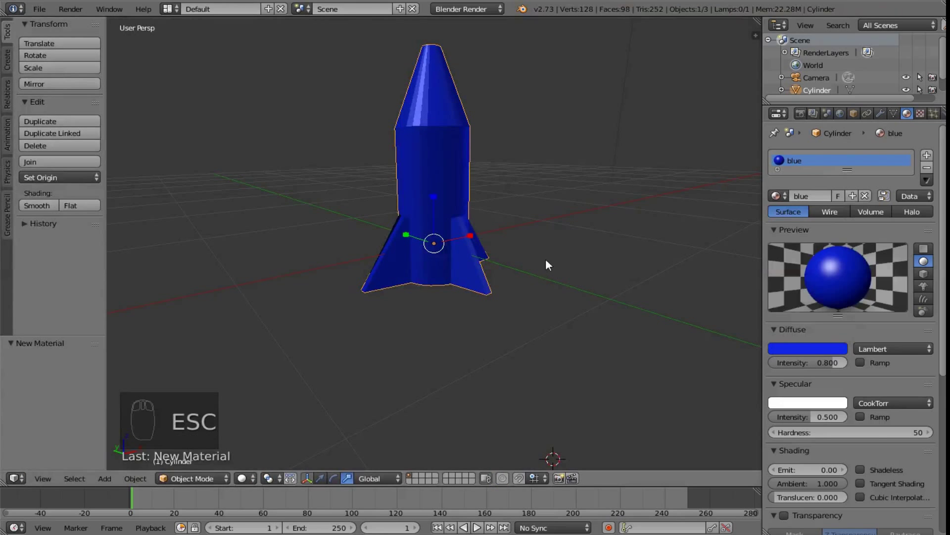
scroll(529, 145, "down", 1)
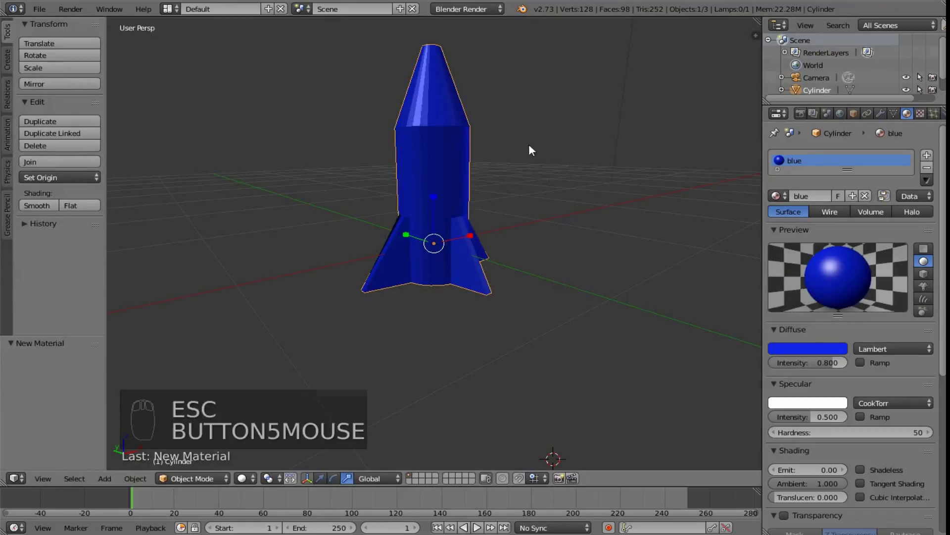
left_click(531, 162)
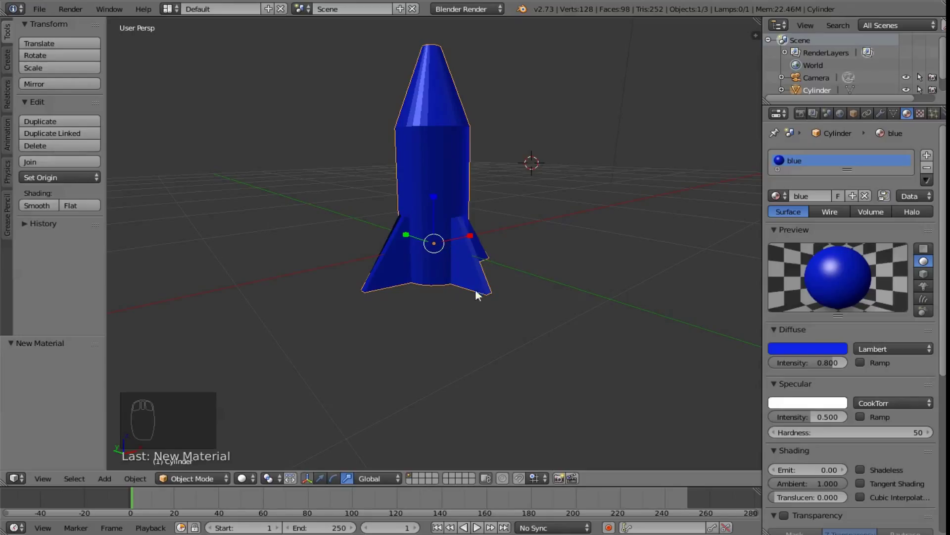
Put the rocket into Edit Mode from the mode menu, toggling with Tab several times
left_click(183, 477)
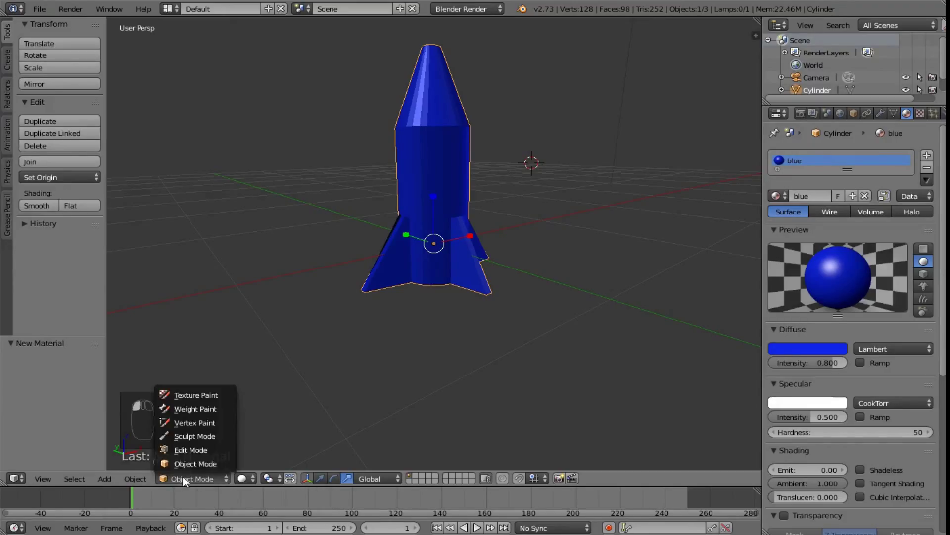
left_click(198, 448)
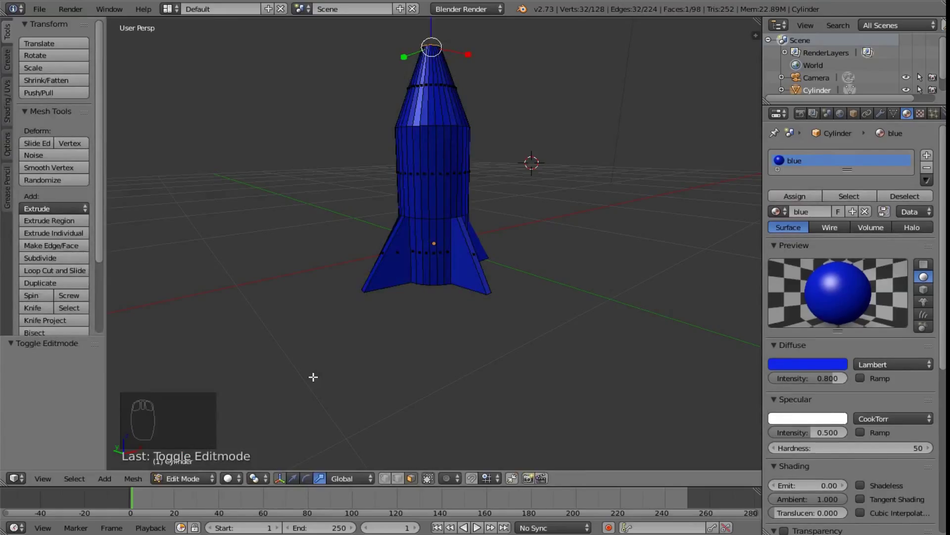
key("Tab")
key("Tab")
key("Tab")
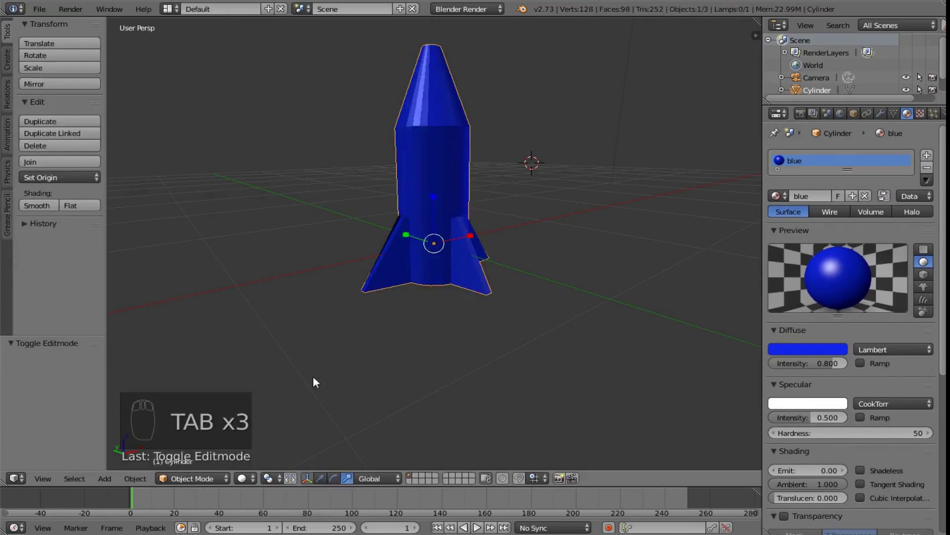
key("Tab")
key("Tab")
key("Tab")
key("Tab")
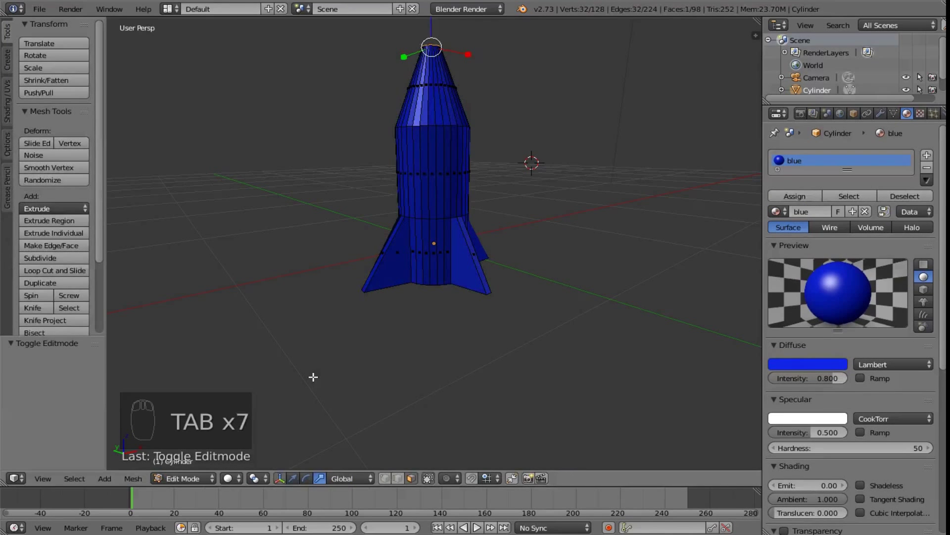
key("Tab")
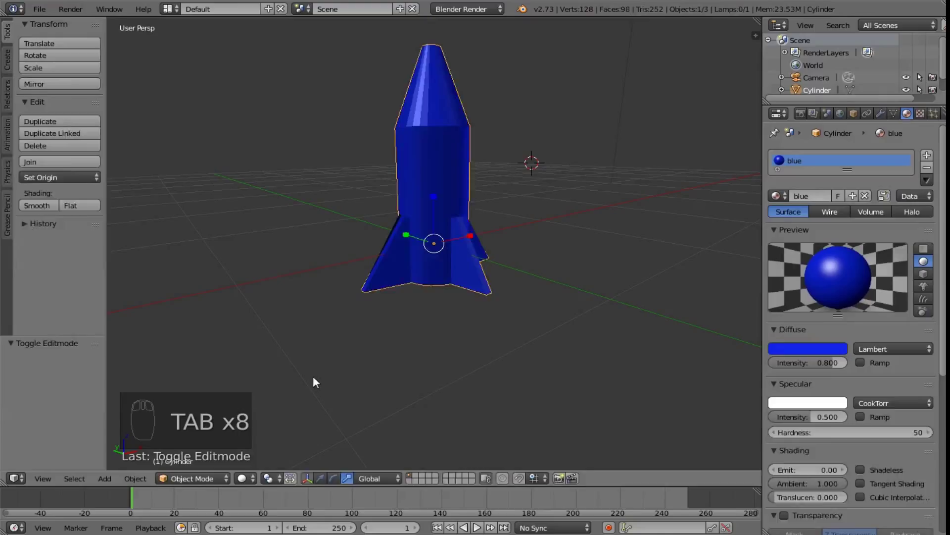
key("Tab")
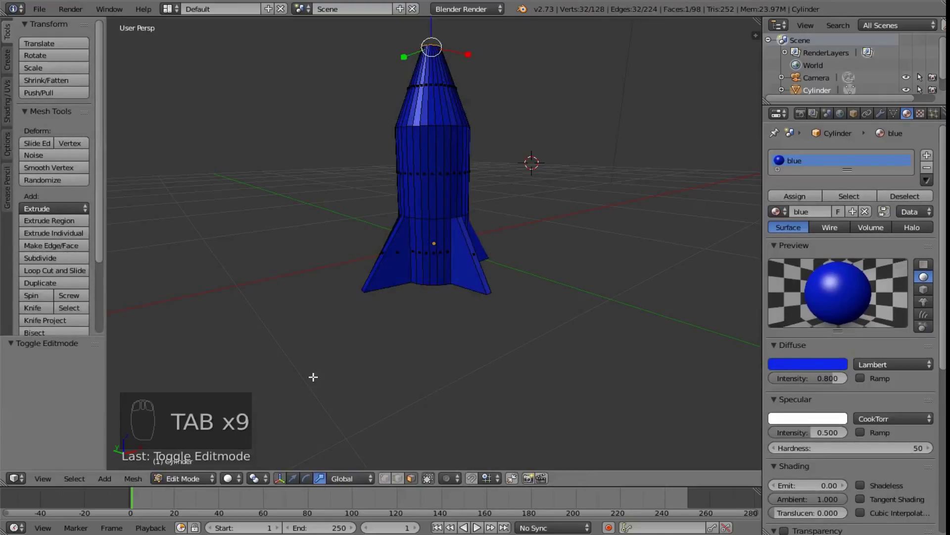
Switch to face select mode and pick one vertical face strip on the rocket body
left_click(409, 479)
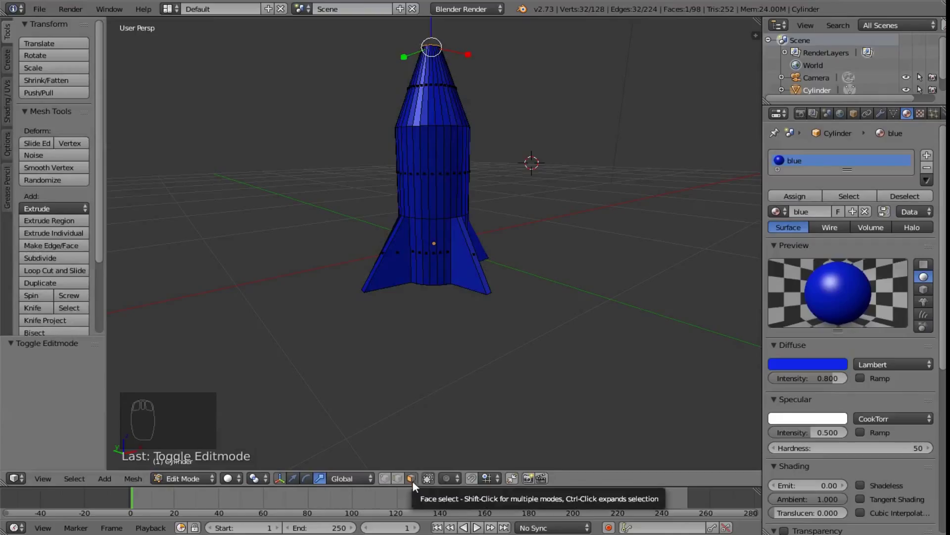
right_click(435, 173)
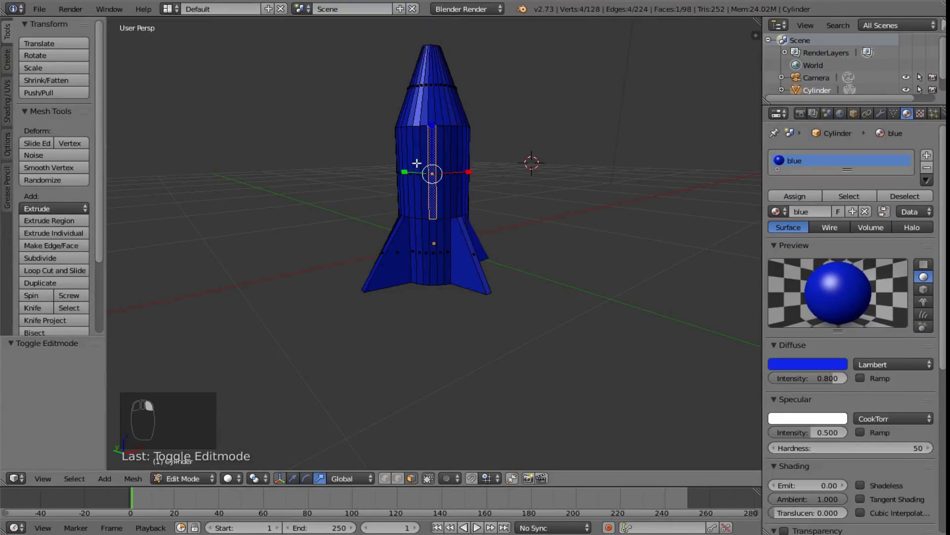
right_click(418, 171)
right_click(440, 158)
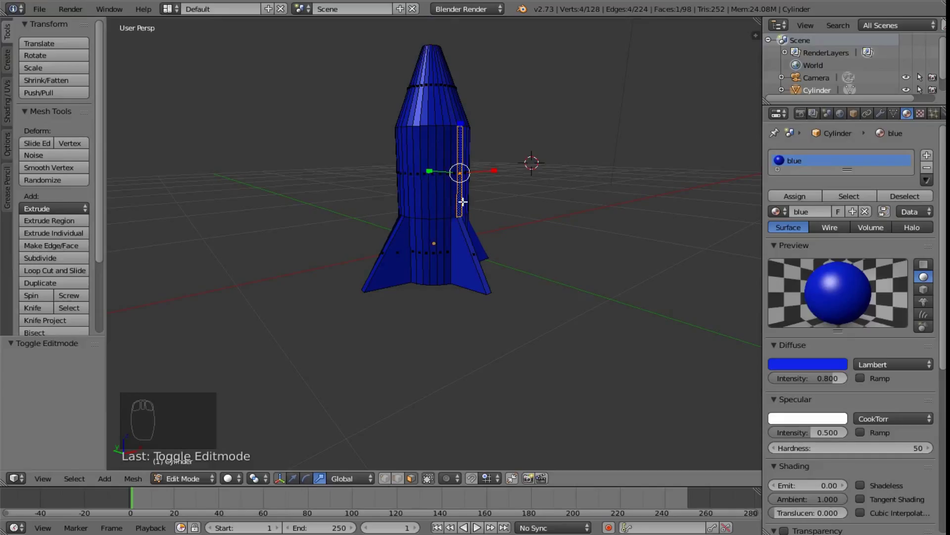
right_click(423, 159)
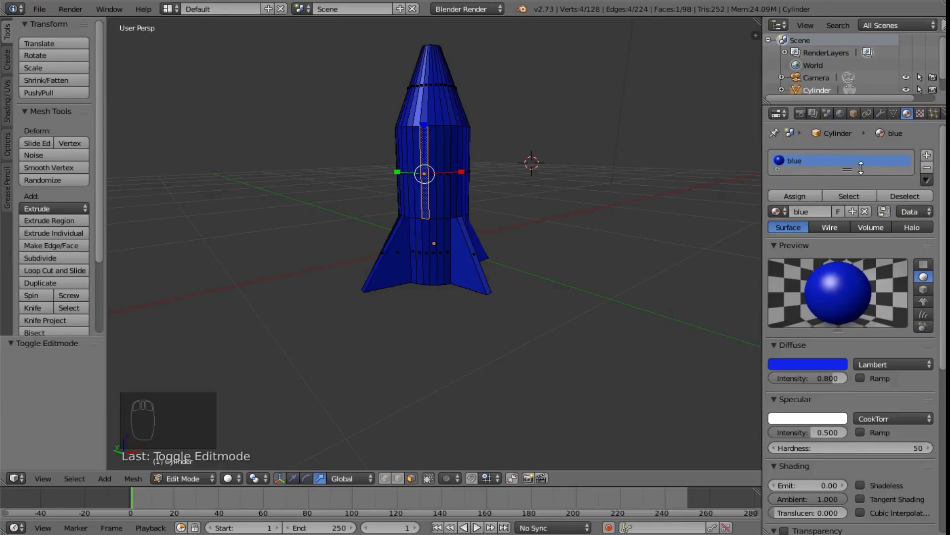
Add a second material slot holding a new material 'white' with full-white diffuse colour
left_click(927, 157)
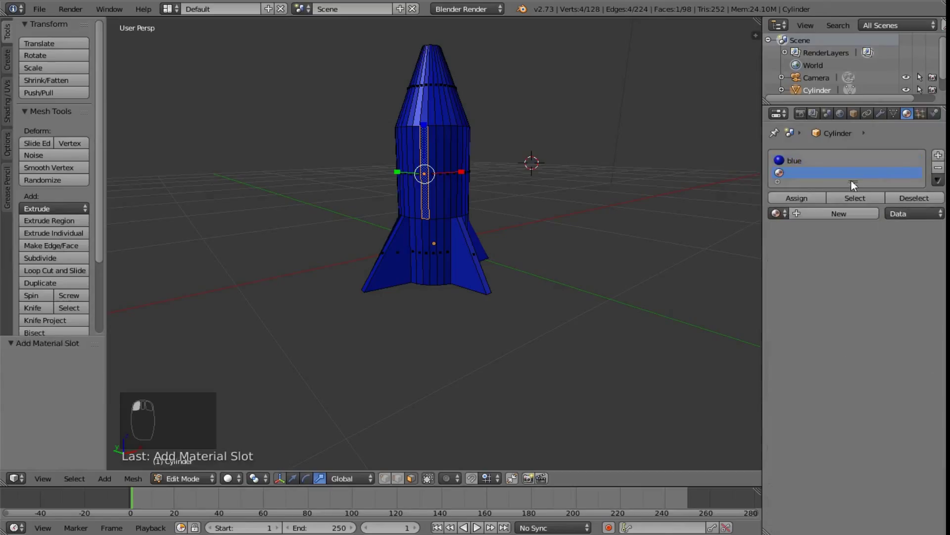
left_click(797, 210)
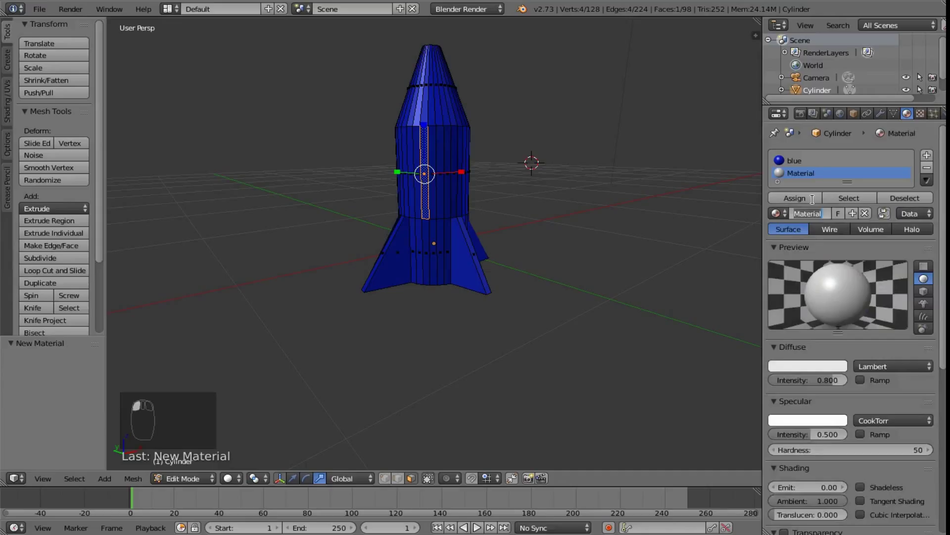
type("white")
left_click(808, 367)
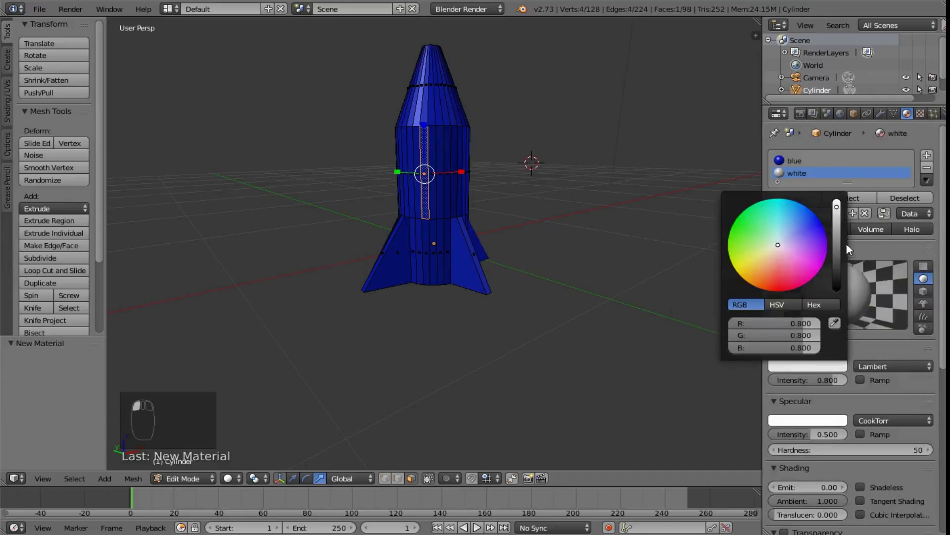
left_click_drag(837, 206, 838, 199)
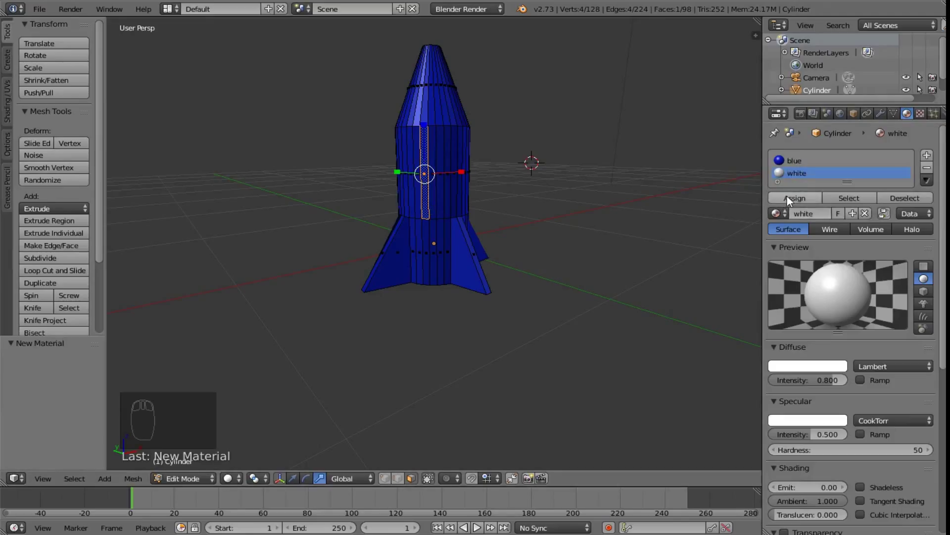
Assign white to two adjacent body face strips, then check them in an F12 render
left_click(788, 196)
right_click(440, 186)
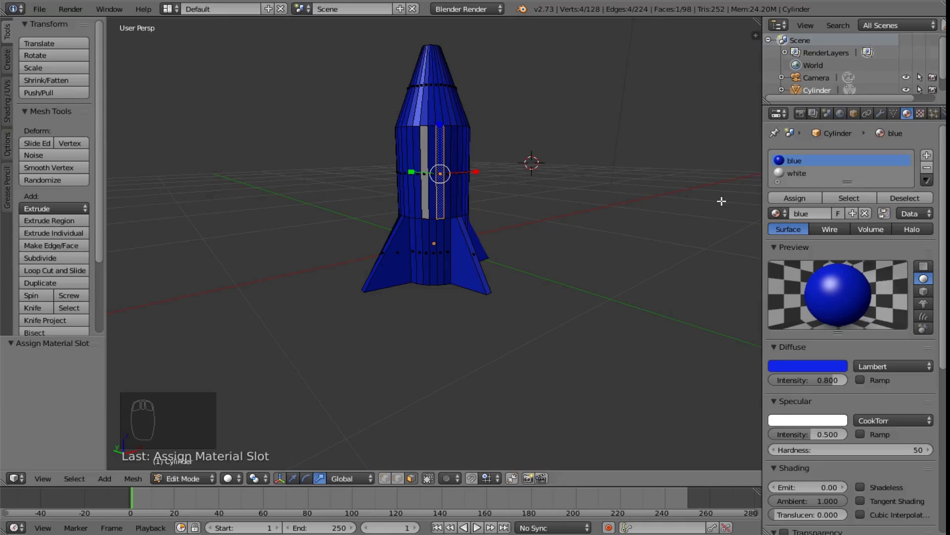
left_click(792, 175)
left_click(797, 198)
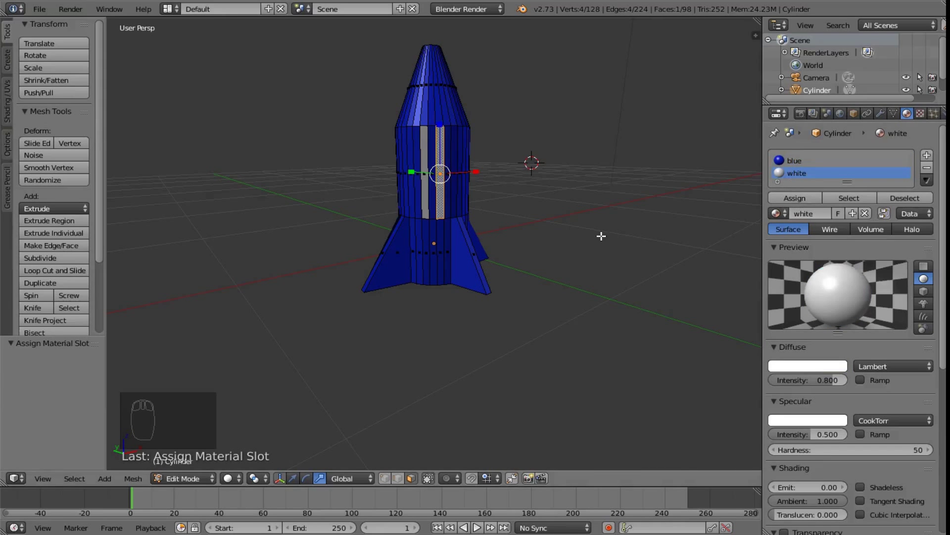
key("F12")
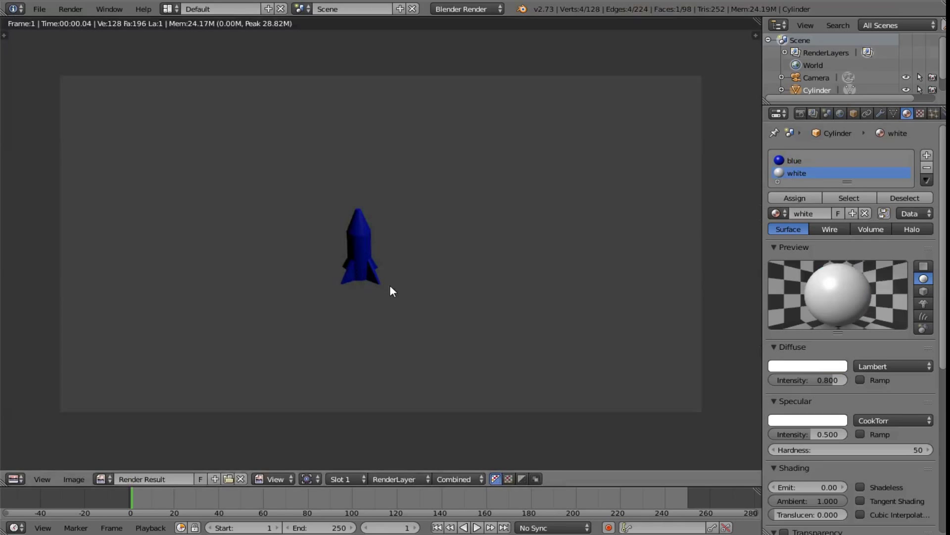
key("Escape")
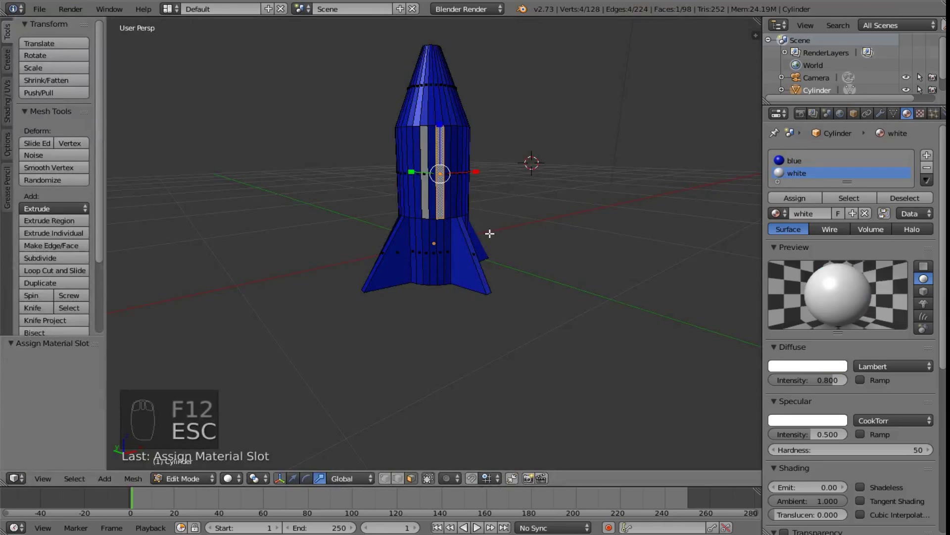
scroll(573, 270, "up", 2)
scroll(452, 308, "down", 1)
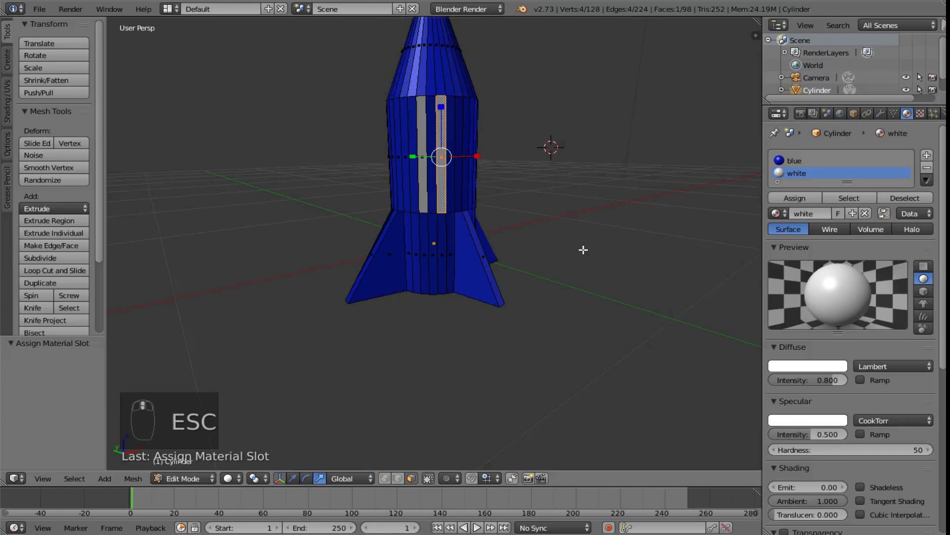
scroll(581, 257, "up", 1)
scroll(582, 257, "down", 1)
scroll(492, 275, "down", 5)
scroll(493, 270, "down", 2)
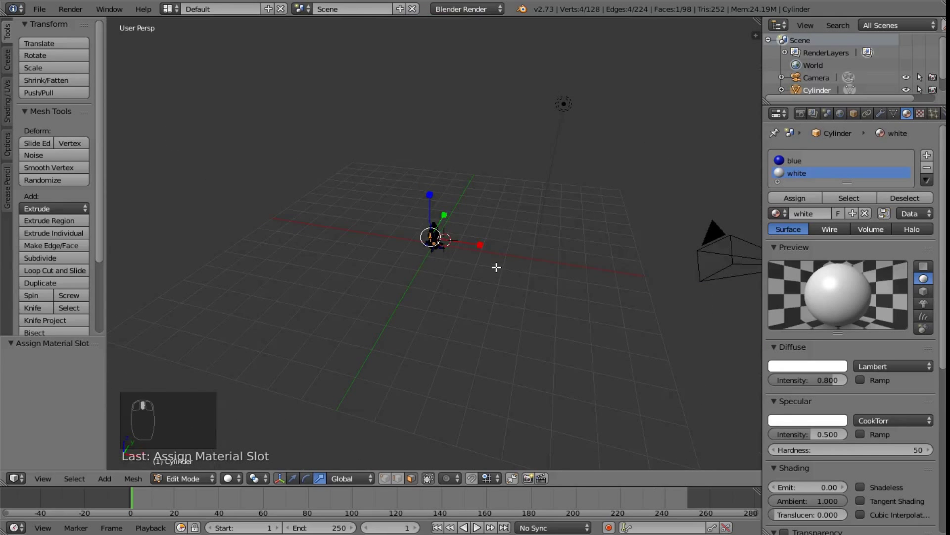
scroll(453, 268, "up", 7)
scroll(416, 171, "up", 2)
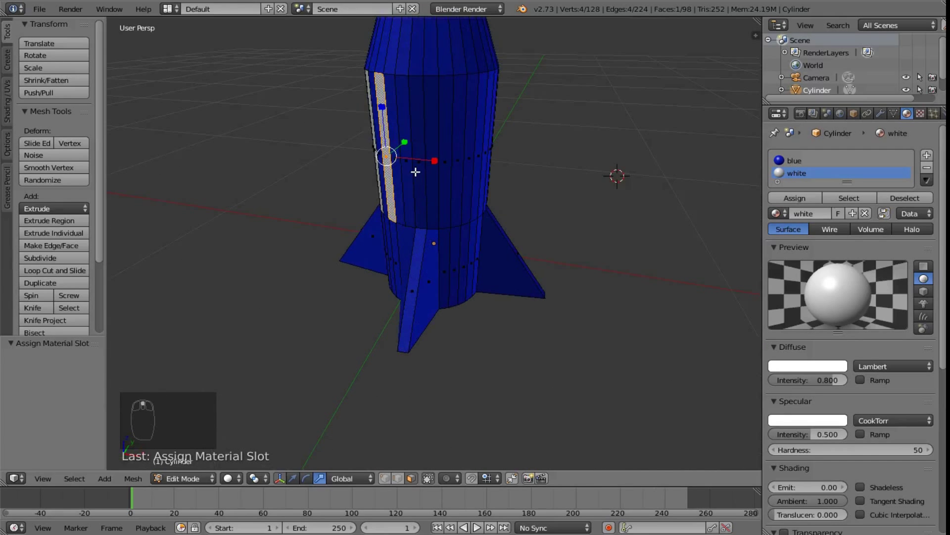
Select the first seven alternating body face columns, orbiting once to reach more
right_click(405, 112, "alt")
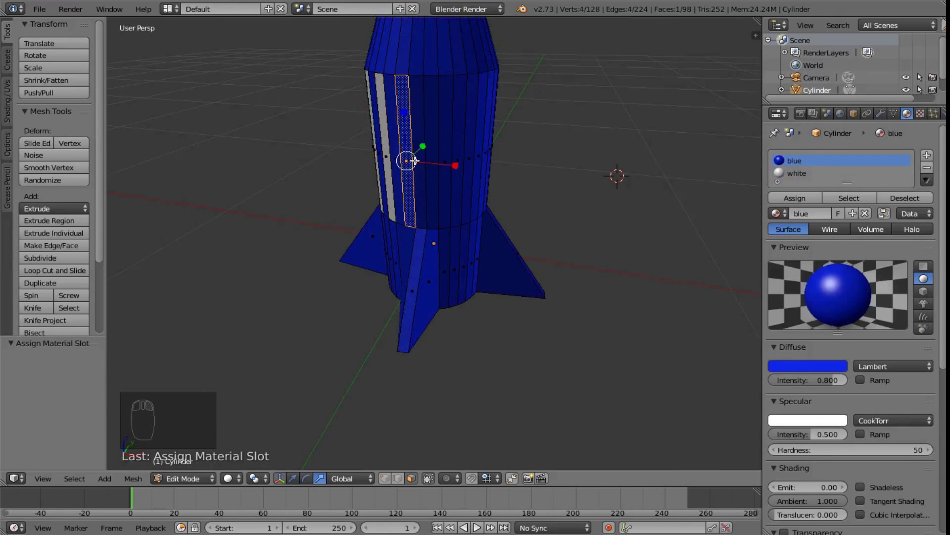
right_click(434, 125, "alt+shift")
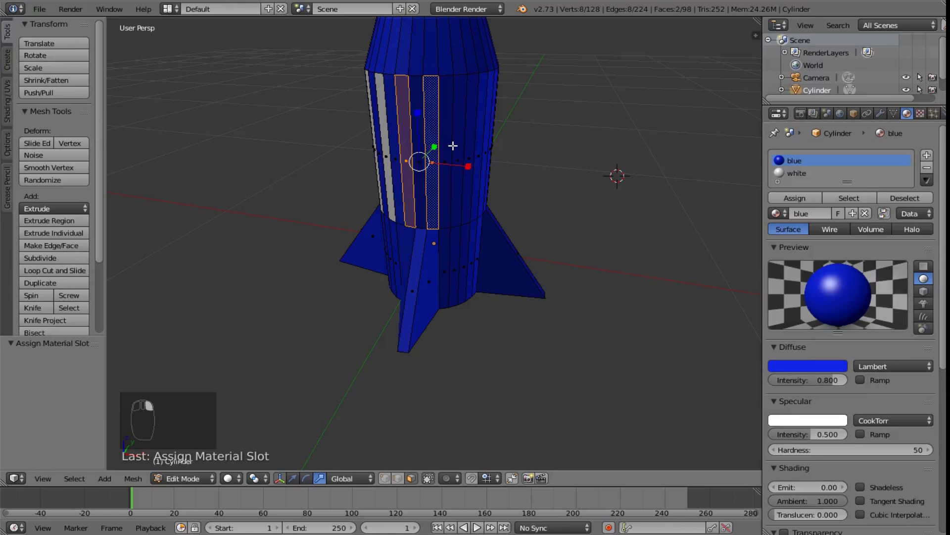
right_click(459, 146, "alt+shift")
right_click(475, 153, "alt+shift")
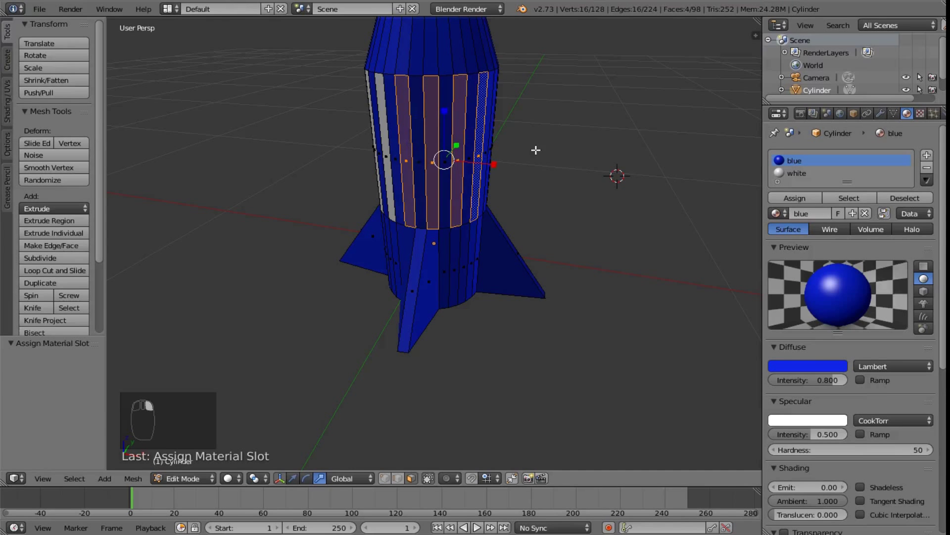
middle_click_drag(537, 151, 408, 148)
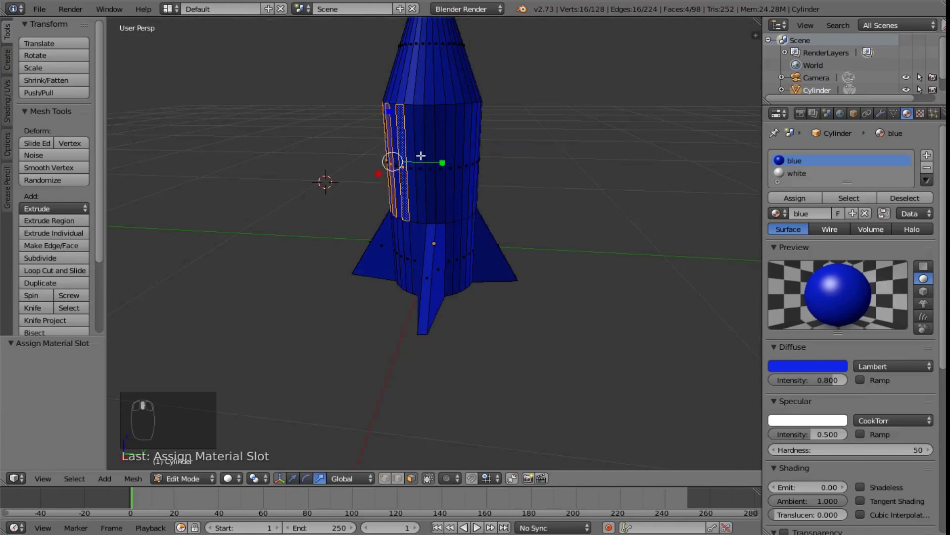
right_click(425, 158, "alt+shift")
right_click(446, 176, "alt+shift")
right_click(460, 176, "alt+shift")
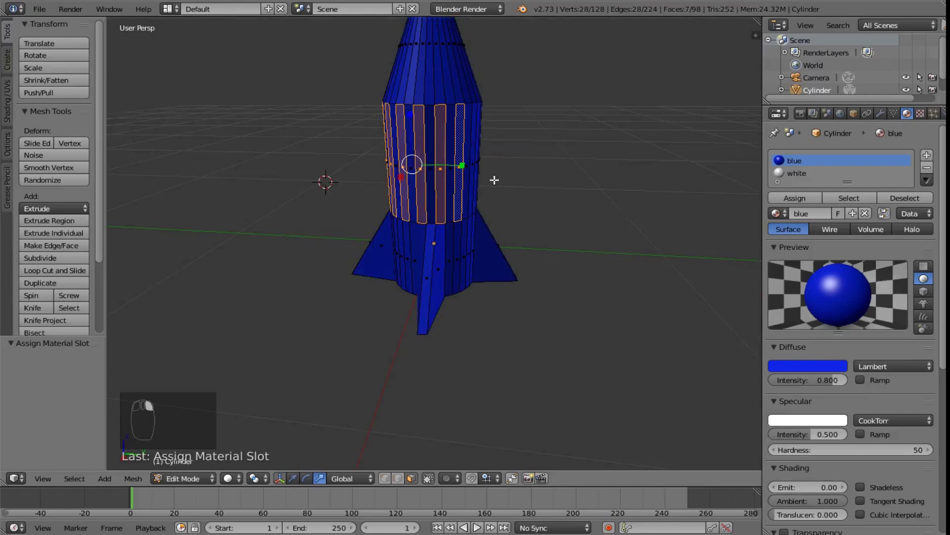
Orbit around the rocket adding seven more alternate columns, fourteen selected in total
middle_click_drag(515, 175, 419, 164)
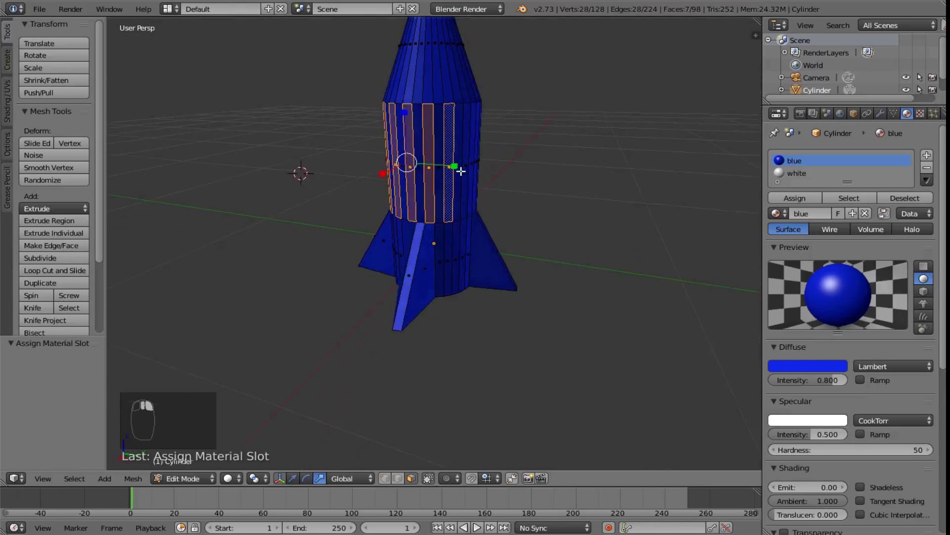
right_click(438, 155, "alt+shift")
right_click(455, 163, "alt+shift")
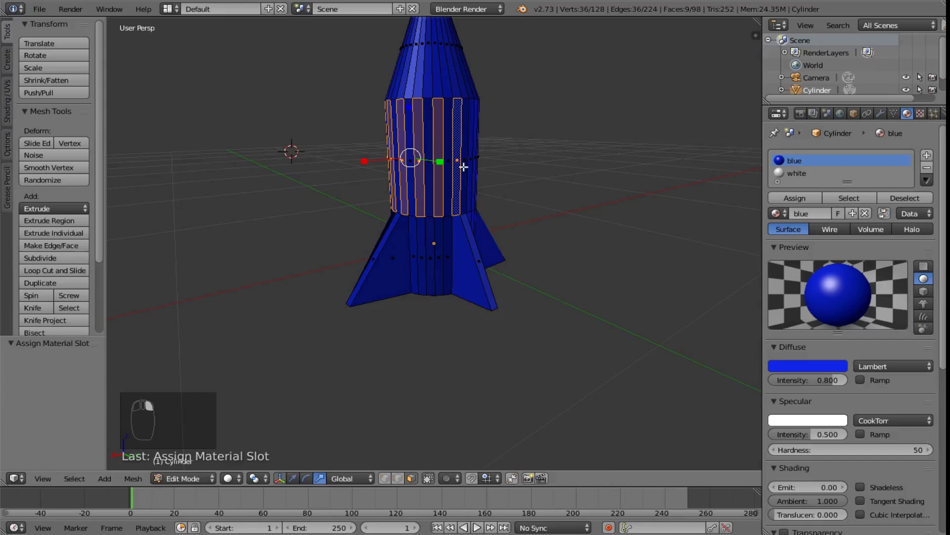
middle_click_drag(526, 168, 414, 175)
scroll(418, 172, "up", 2)
scroll(425, 166, "up", 4)
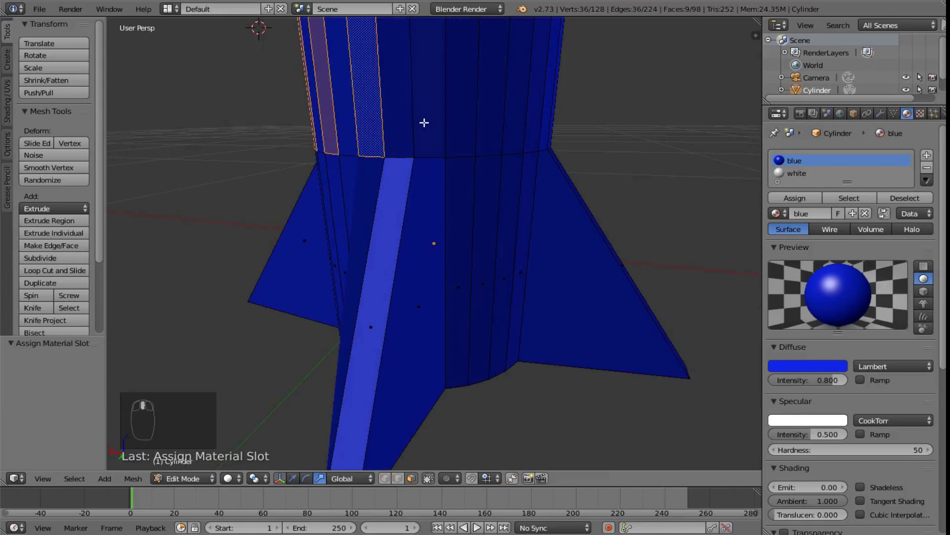
right_click(425, 110, "alt+shift")
scroll(518, 196, "down", 2)
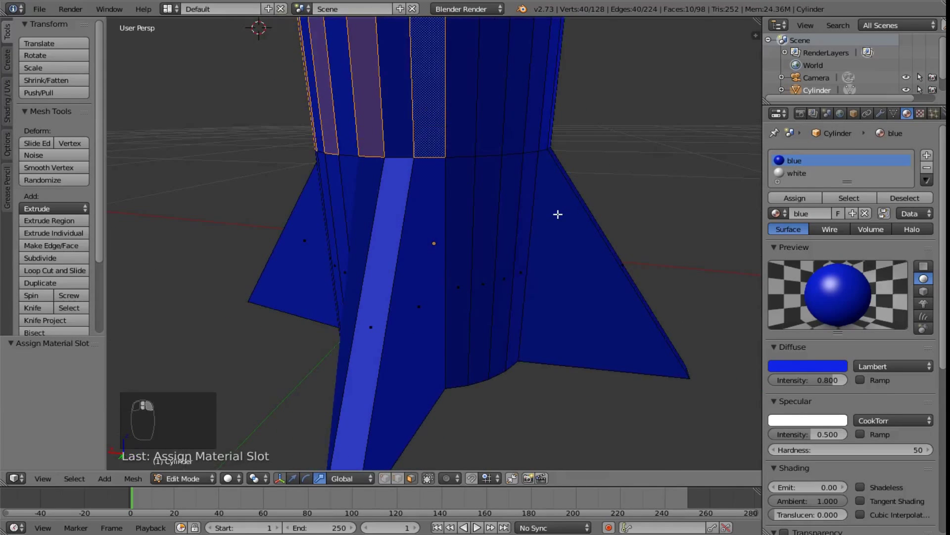
scroll(595, 194, "down", 1)
scroll(594, 223, "down", 2)
scroll(572, 200, "down", 2)
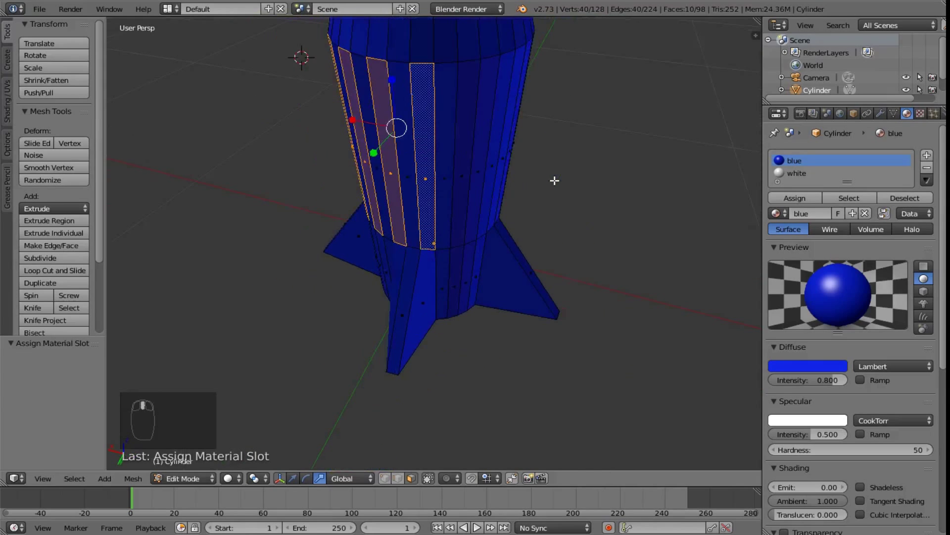
right_click(468, 138, "alt+shift")
right_click(499, 159, "alt+shift")
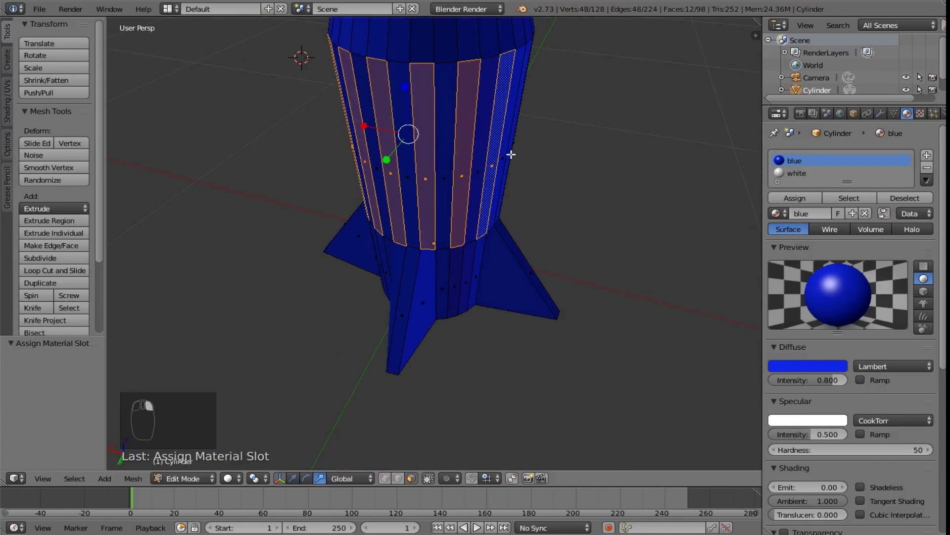
right_click(509, 155, "alt+shift")
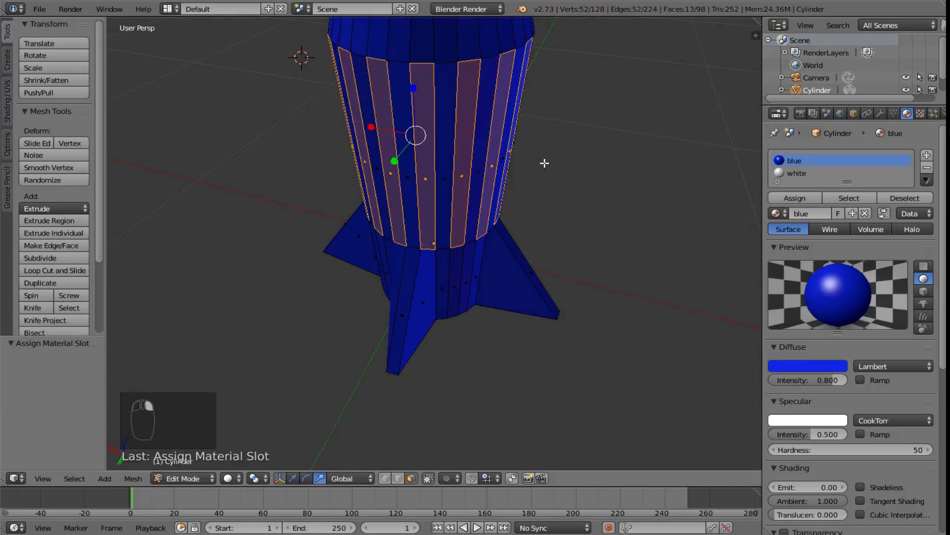
scroll(545, 169, "down", 1)
middle_click_drag(514, 189, 456, 191)
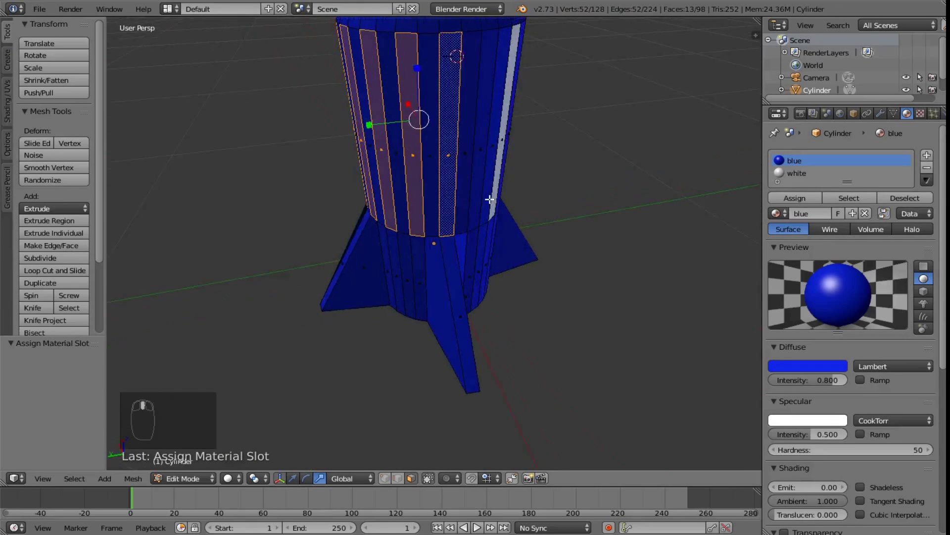
right_click(445, 146, "alt+shift")
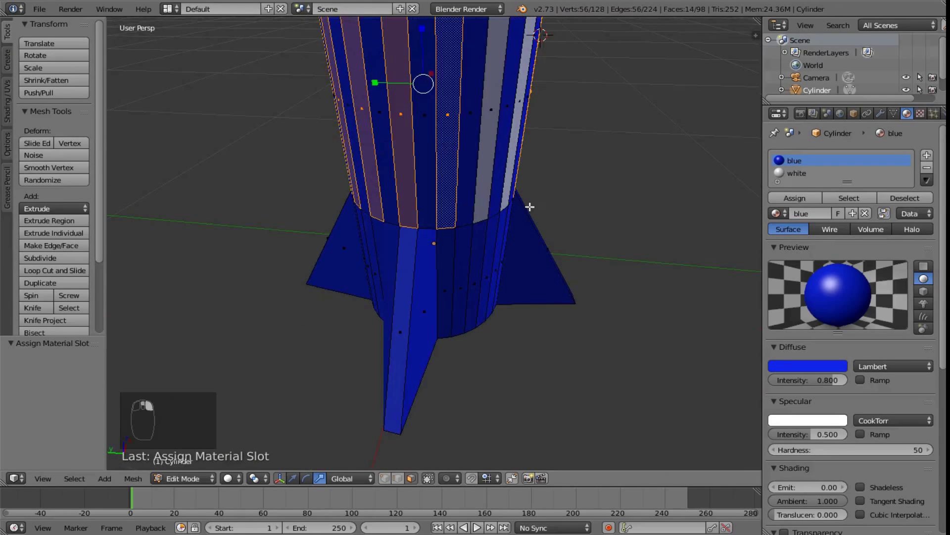
Assign white to the selected body columns, then select a fin face and orbit
left_click(796, 171)
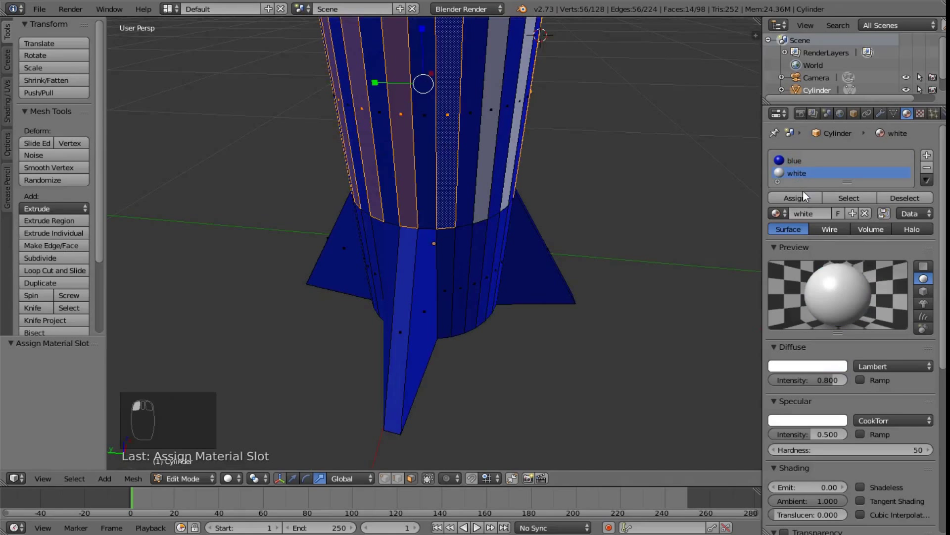
left_click(803, 196)
scroll(550, 176, "down", 4)
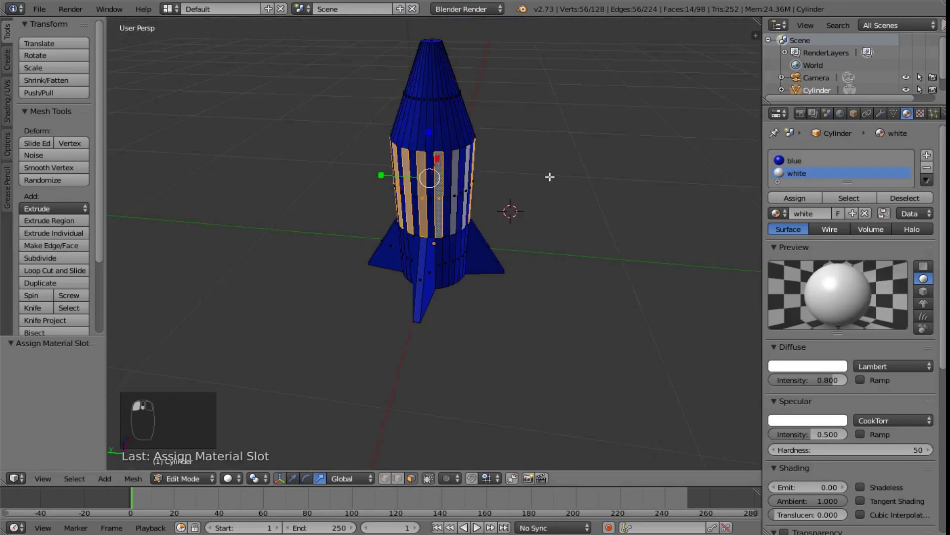
right_click(473, 262)
scroll(573, 159, "up", 3)
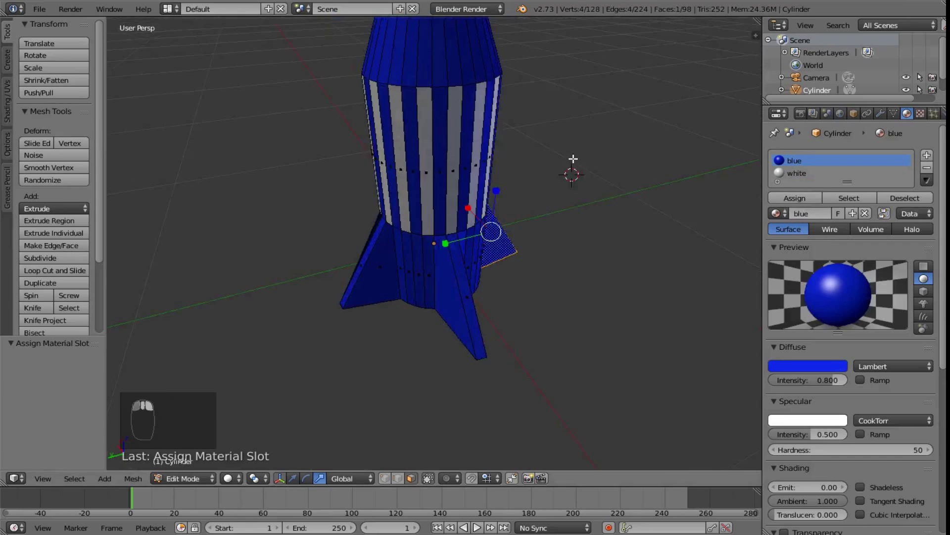
mouse_move(573, 159)
middle_mouse_down()
mouse_move(207, 149)
mouse_move(732, 166)
mouse_move(520, 170)
middle_mouse_up()
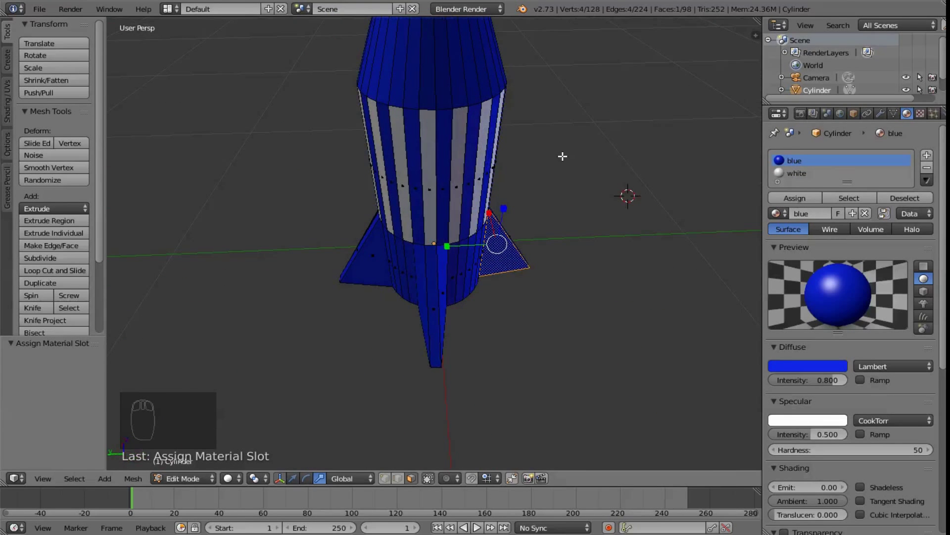
key("F12")
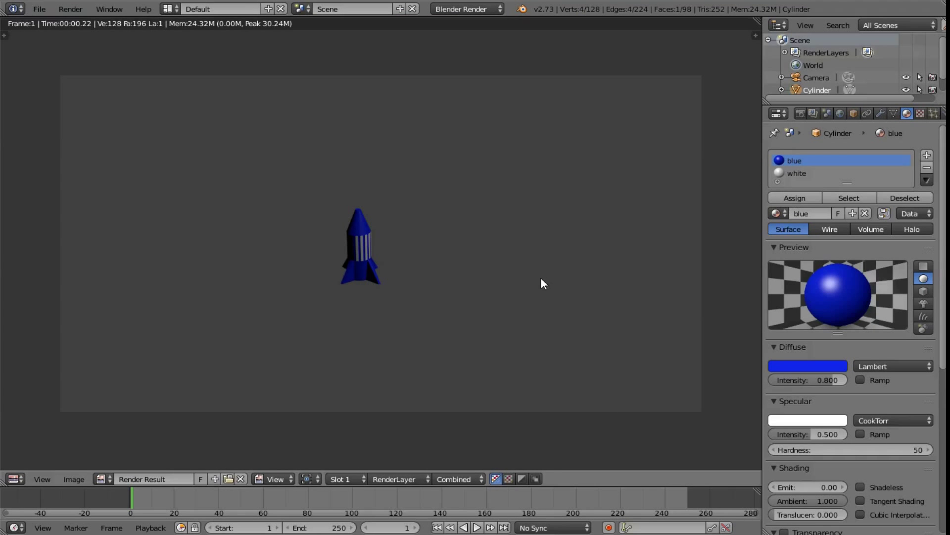
key("Escape")
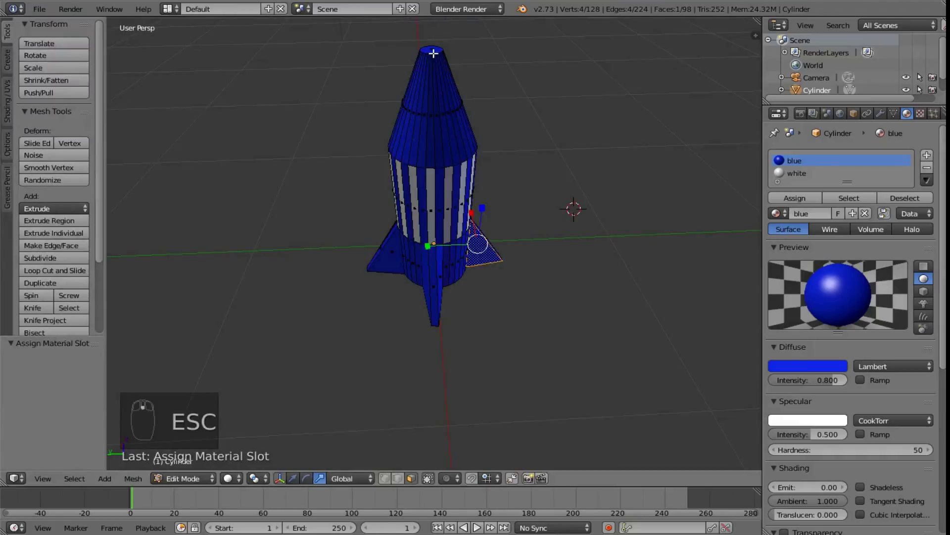
Select the nose cone's top cap face
right_click(434, 51)
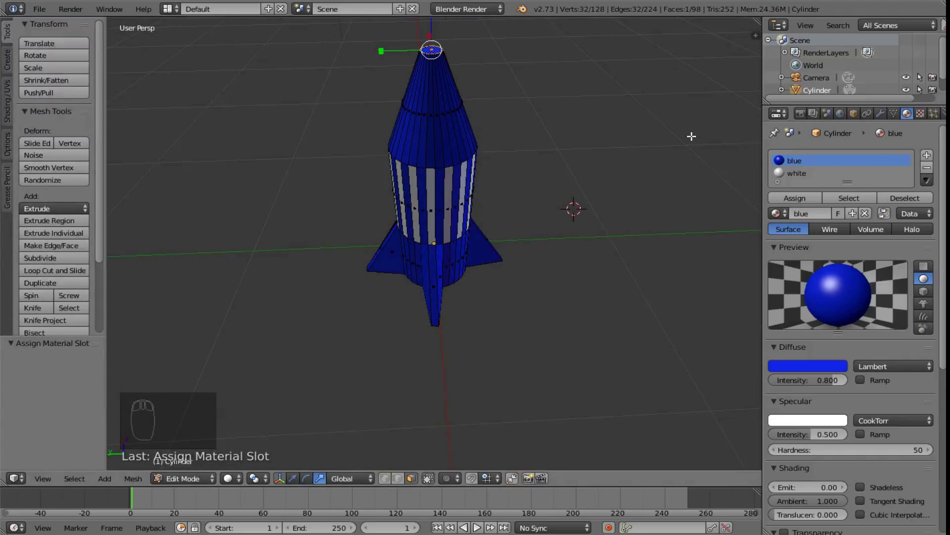
Add a third material slot with a new material set to red diffuse colour
left_click(929, 153)
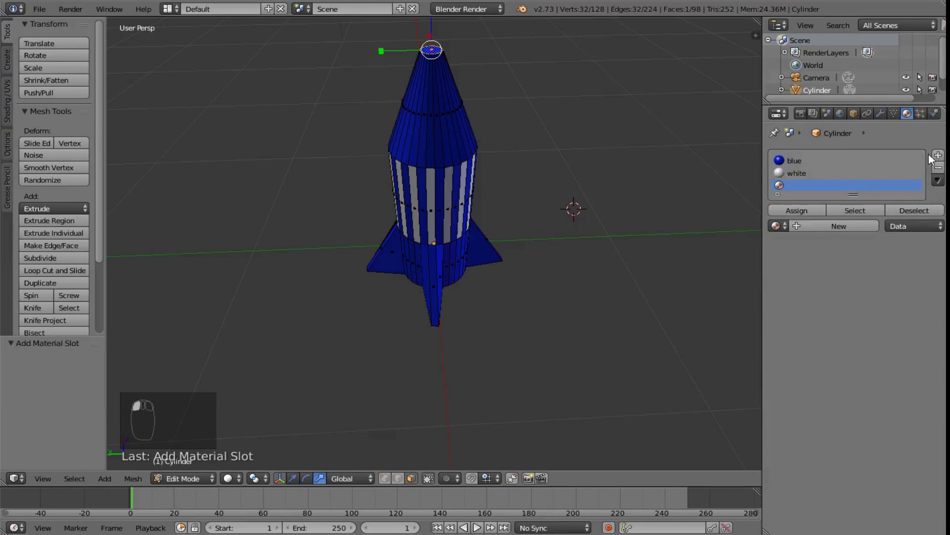
left_click(833, 228)
left_click(799, 380)
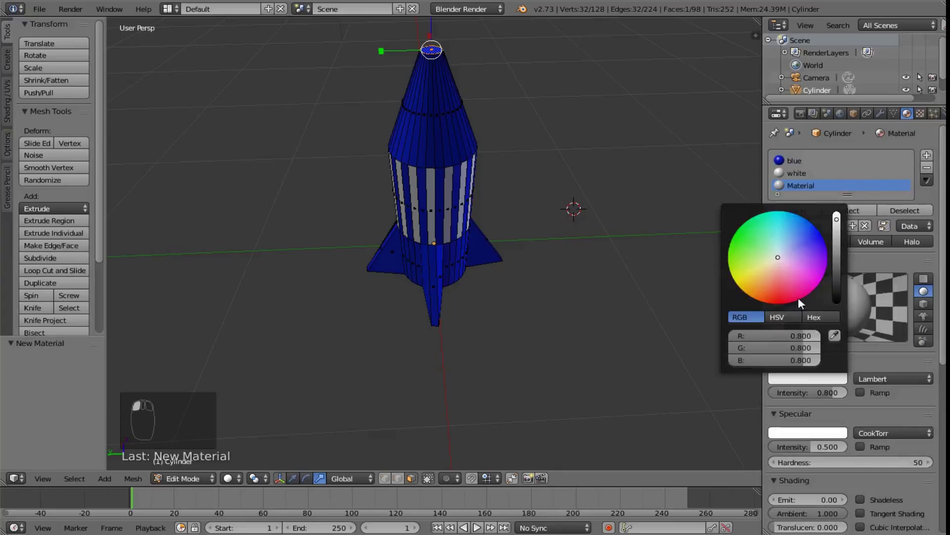
left_click_drag(798, 297, 782, 304)
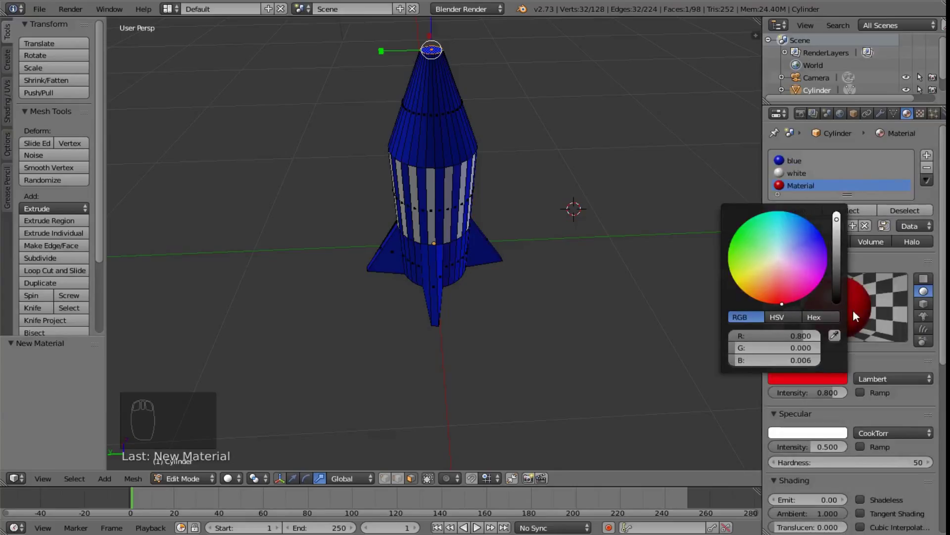
left_click(827, 380)
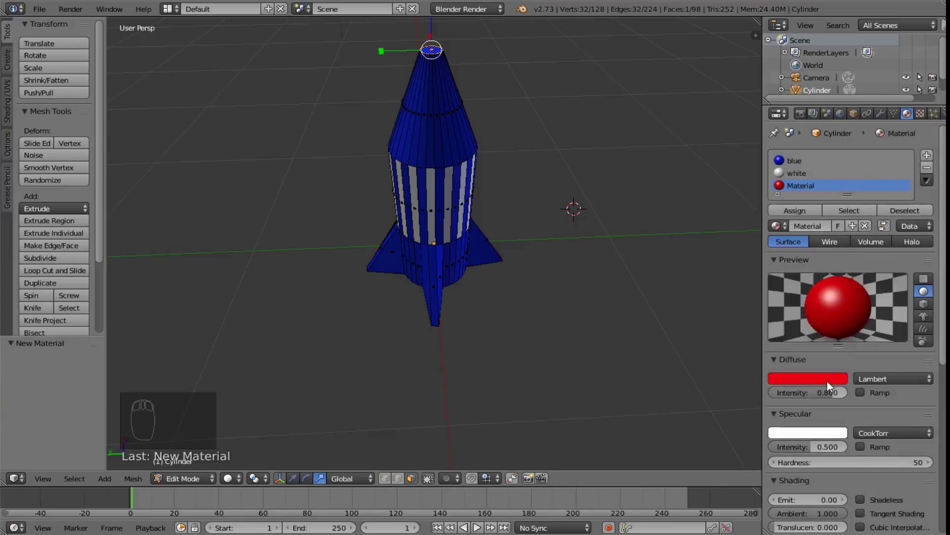
Name the material 'red', assign it to the nose tip, and render with F12
double_click(829, 220)
type("red")
key("Return")
left_click(801, 212)
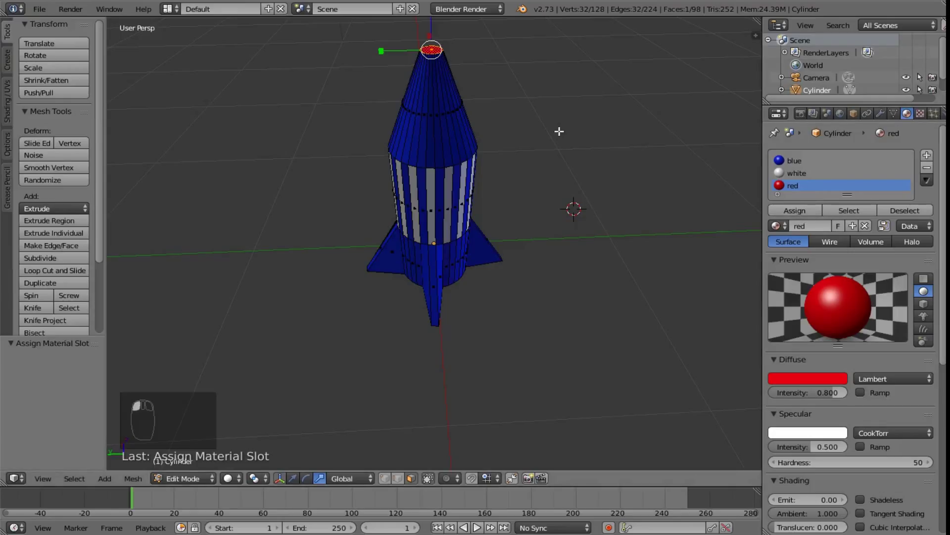
key("F12")
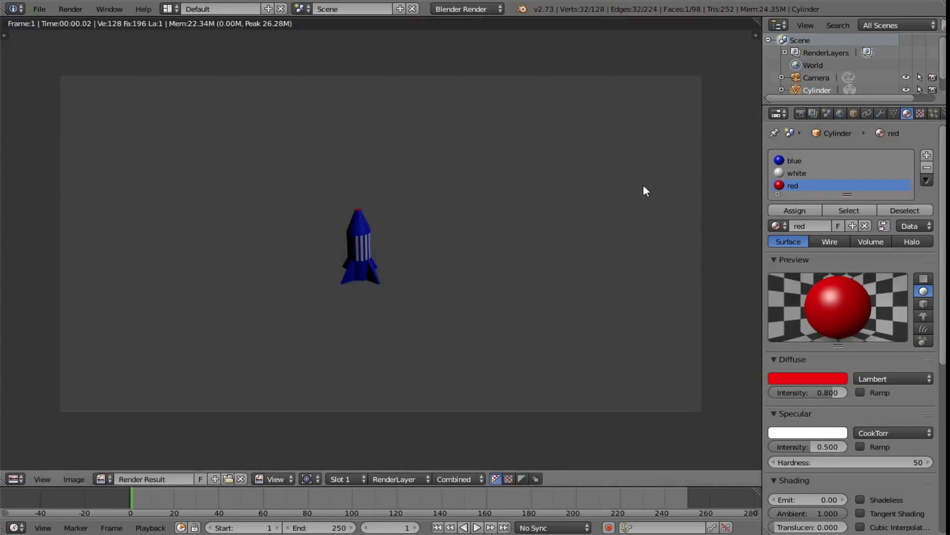